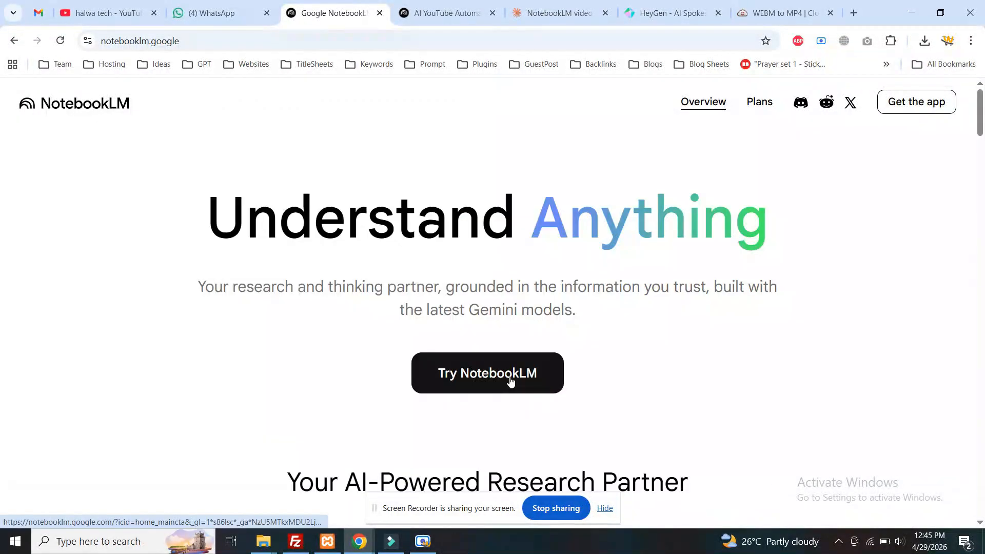
Create a new notebook in NotebookLM and search the web for sources on "Why Russia Wants the North Pole (Arctic shipping)"
{"action": "left_click", "coordinate": [510, 380]}
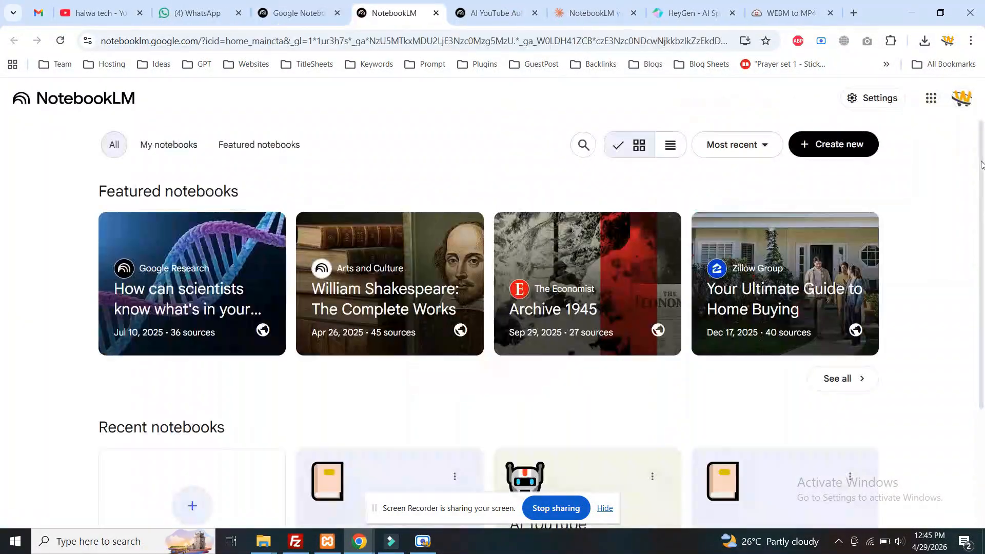
{"action": "left_click", "coordinate": [838, 149]}
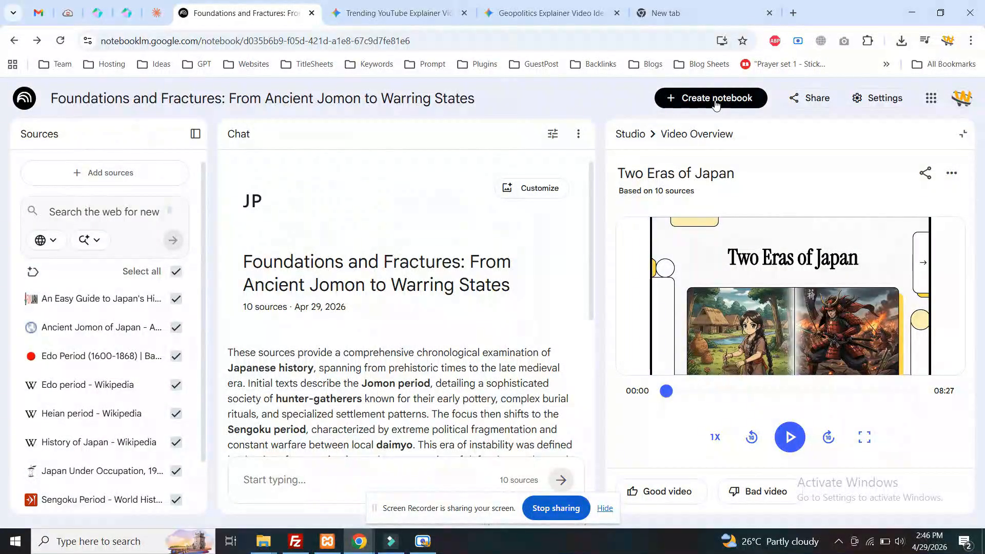
{"action": "left_click", "coordinate": [716, 102]}
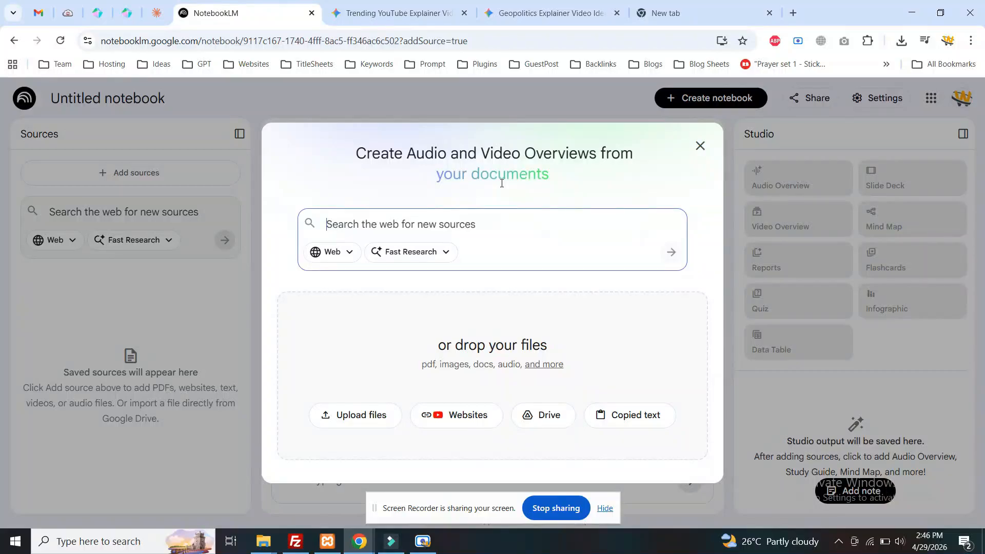
{"action": "type", "text": "Why Russia Wants the North Pole (Arctic shipping)"}
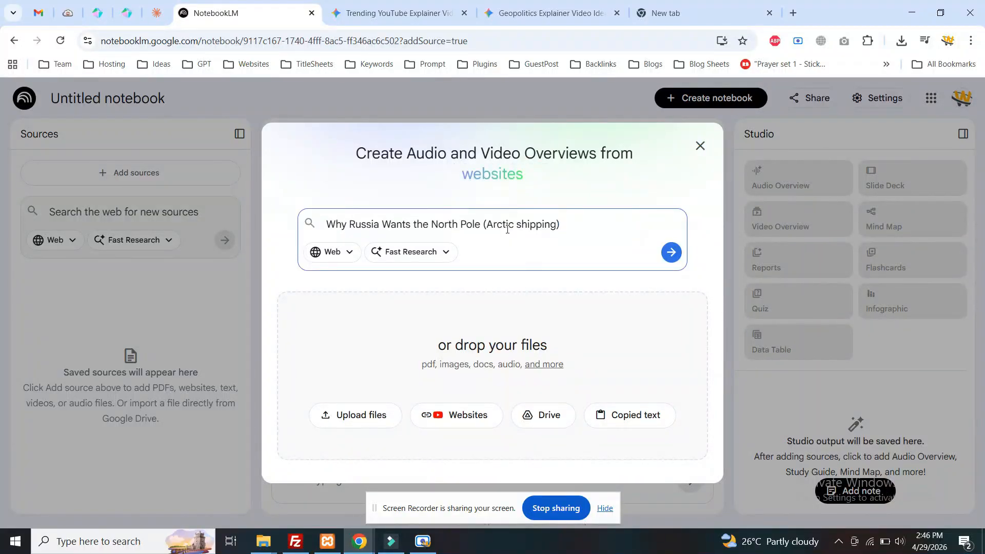
{"action": "left_click", "coordinate": [670, 253]}
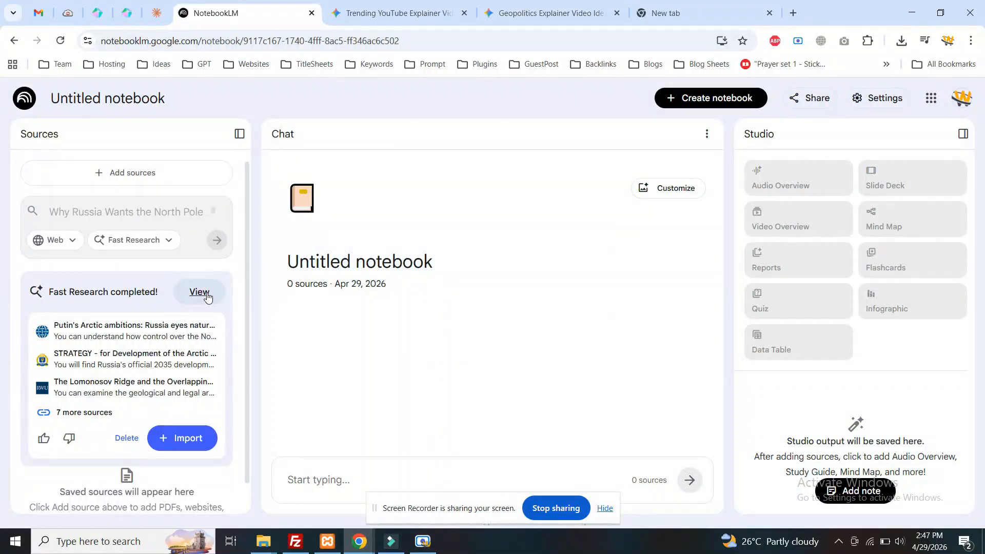
Open the Fast Research results and look through the full list of discovered sources and their descriptions
{"action": "left_click", "coordinate": [200, 292]}
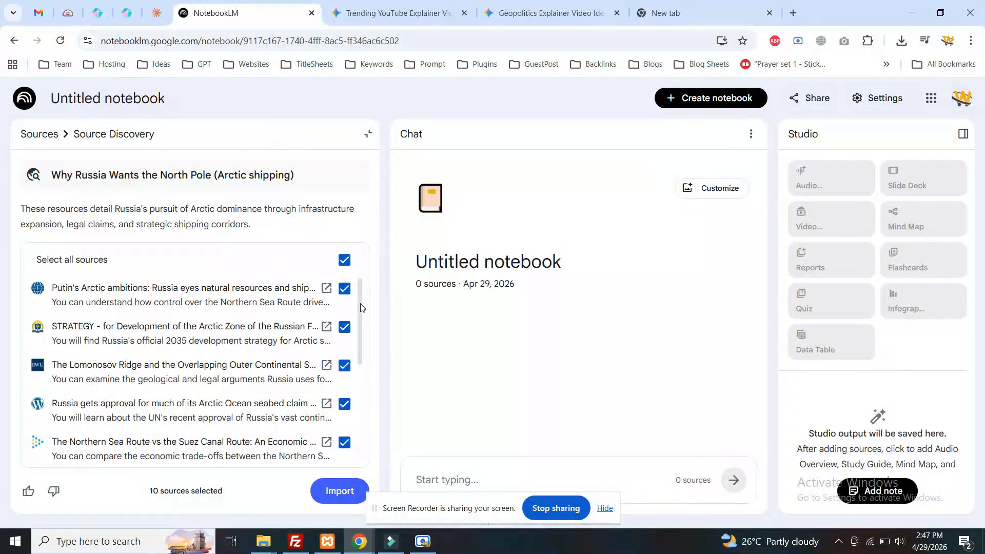
{"action": "scroll", "coordinate": [360, 306], "scroll_direction": "down", "scroll_amount": 4}
{"action": "scroll", "coordinate": [360, 307], "scroll_direction": "up", "scroll_amount": 4}
{"action": "scroll", "coordinate": [361, 307], "scroll_direction": "down", "scroll_amount": 5}
{"action": "scroll", "coordinate": [360, 334], "scroll_direction": "up", "scroll_amount": 5}
{"action": "scroll", "coordinate": [361, 375], "scroll_direction": "down", "scroll_amount": 3}
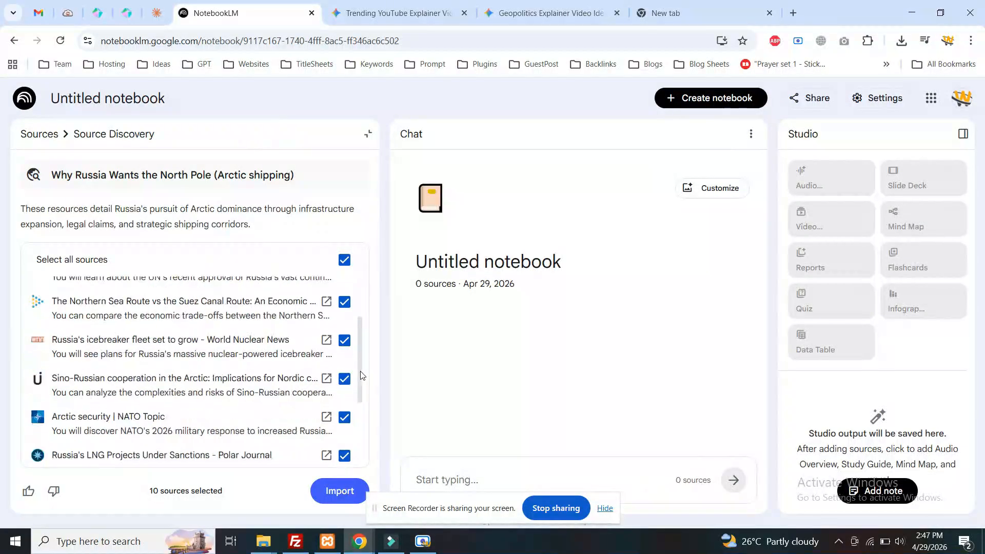
{"action": "scroll", "coordinate": [361, 375], "scroll_direction": "down", "scroll_amount": 2}
{"action": "scroll", "coordinate": [361, 375], "scroll_direction": "up", "scroll_amount": 5}
{"action": "scroll", "coordinate": [360, 375], "scroll_direction": "down", "scroll_amount": 3}
{"action": "scroll", "coordinate": [361, 375], "scroll_direction": "down", "scroll_amount": 1}
{"action": "scroll", "coordinate": [363, 403], "scroll_direction": "up", "scroll_amount": 4}
{"action": "scroll", "coordinate": [363, 402], "scroll_direction": "down", "scroll_amount": 4}
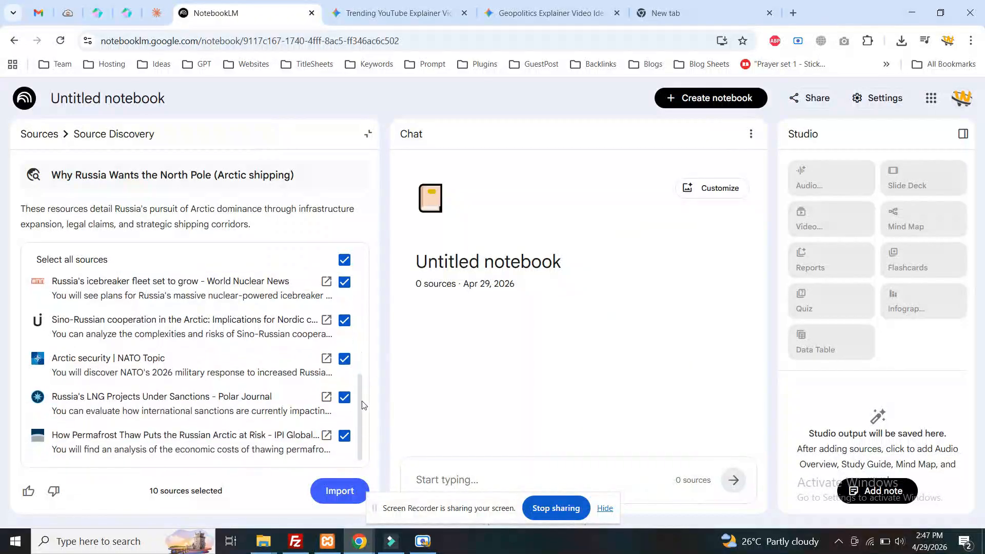
{"action": "scroll", "coordinate": [362, 405], "scroll_direction": "up", "scroll_amount": 4}
{"action": "scroll", "coordinate": [363, 405], "scroll_direction": "down", "scroll_amount": 4}
{"action": "mouse_move", "coordinate": [363, 401]}
{"action": "left_mouse_down"}
{"action": "mouse_move", "coordinate": [361, 304]}
{"action": "mouse_move", "coordinate": [362, 402]}
{"action": "left_mouse_up"}
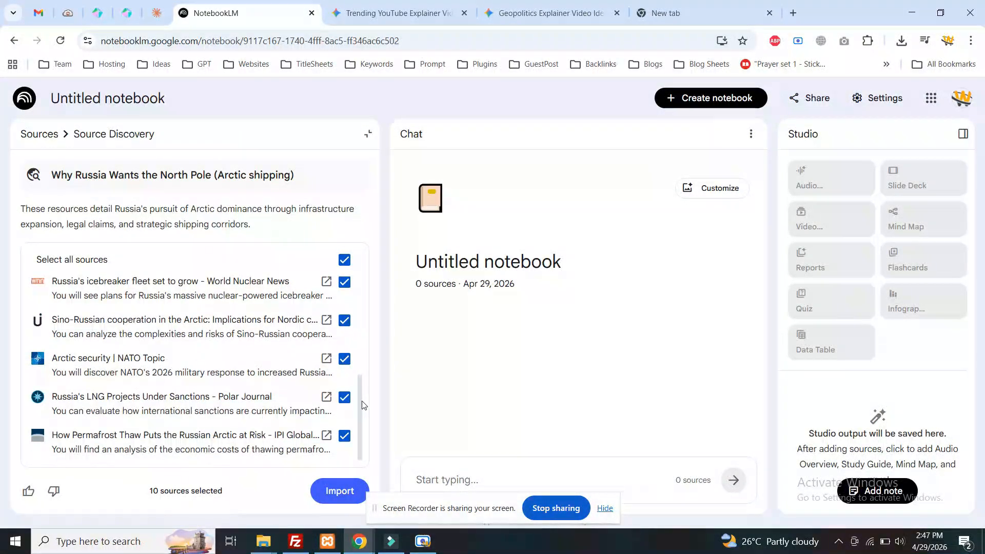
Import all selected sources into the notebook and read through the generated summary
{"action": "left_click", "coordinate": [340, 491]}
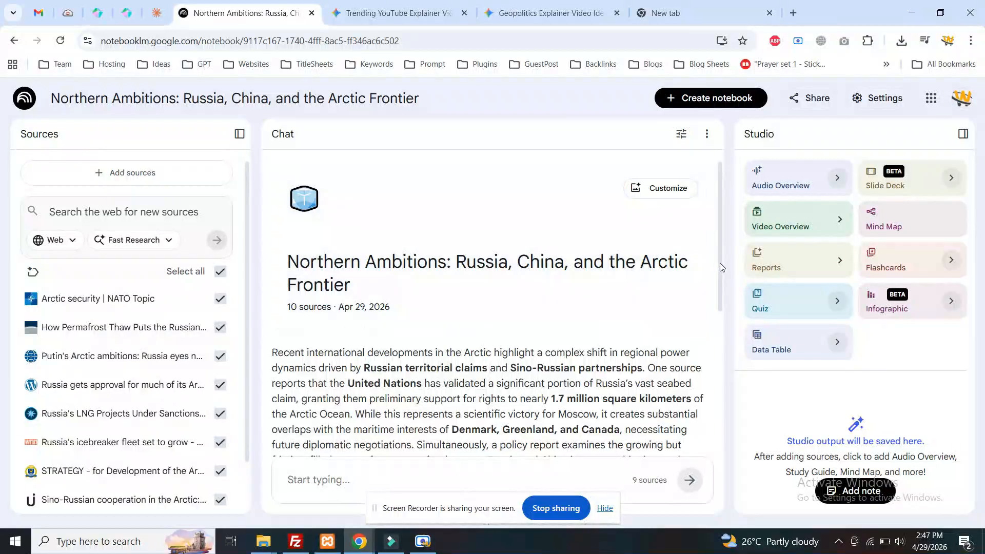
{"action": "left_click_drag", "start_coordinate": [722, 269], "coordinate": [722, 358]}
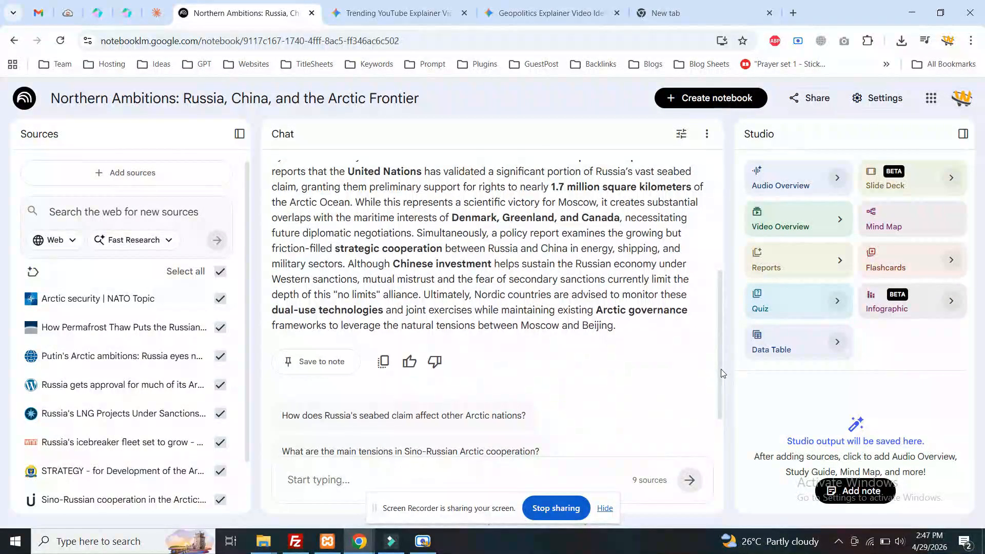
{"action": "left_click_drag", "start_coordinate": [721, 356], "coordinate": [722, 327]}
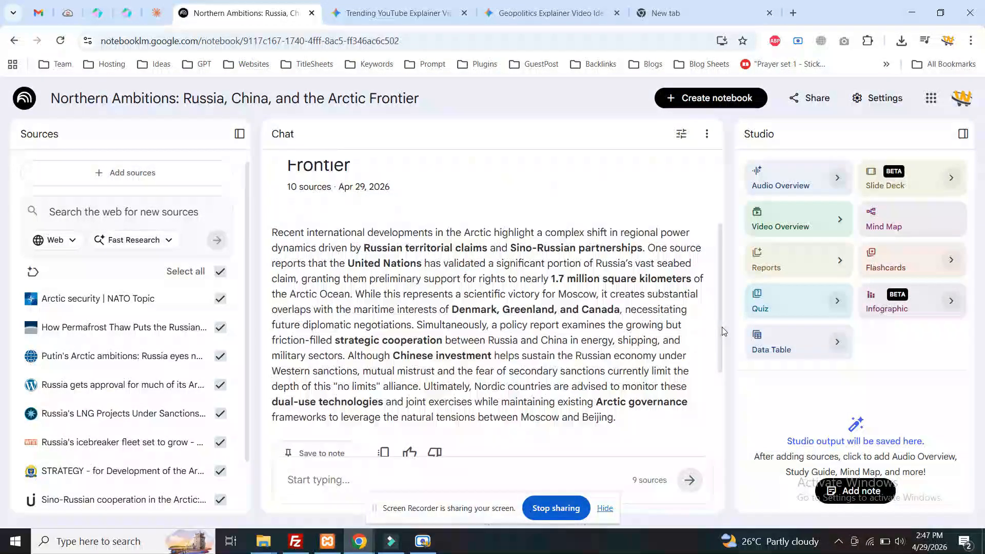
Generate a Video Overview of the sources in the Explainer format, in English, with the Anime visual style
{"action": "left_click", "coordinate": [778, 230]}
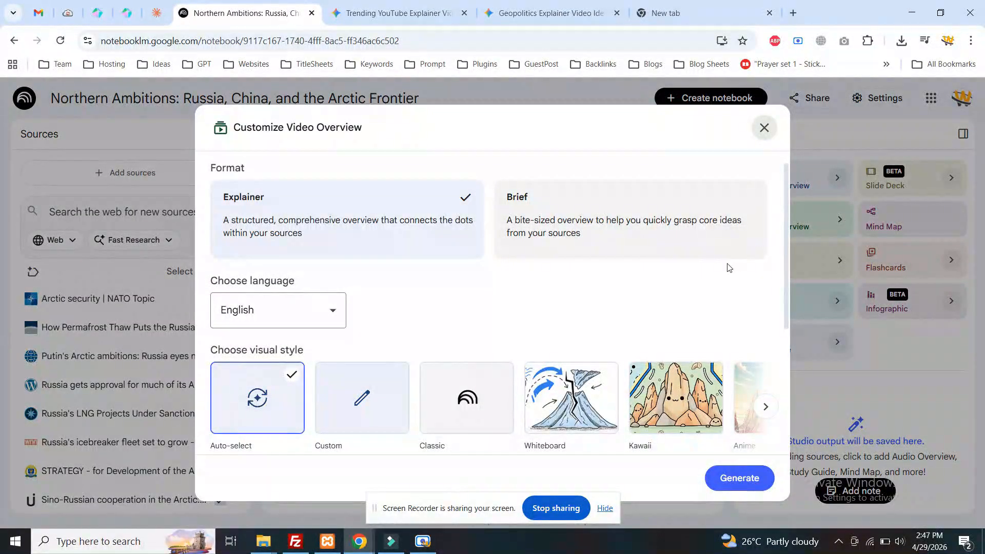
{"action": "left_click_drag", "start_coordinate": [787, 256], "coordinate": [786, 300]}
{"action": "scroll", "coordinate": [780, 233], "scroll_direction": "up", "scroll_amount": 2}
{"action": "left_click_drag", "start_coordinate": [787, 256], "coordinate": [786, 299]}
{"action": "scroll", "coordinate": [779, 234], "scroll_direction": "up", "scroll_amount": 2}
{"action": "left_click_drag", "start_coordinate": [787, 258], "coordinate": [786, 299]}
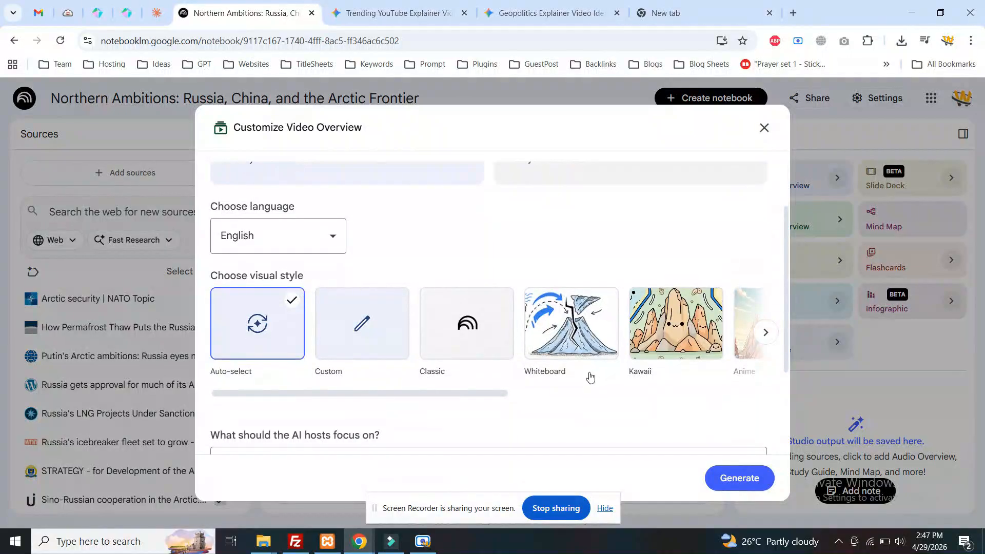
{"action": "scroll", "coordinate": [779, 234], "scroll_direction": "up", "scroll_amount": 2}
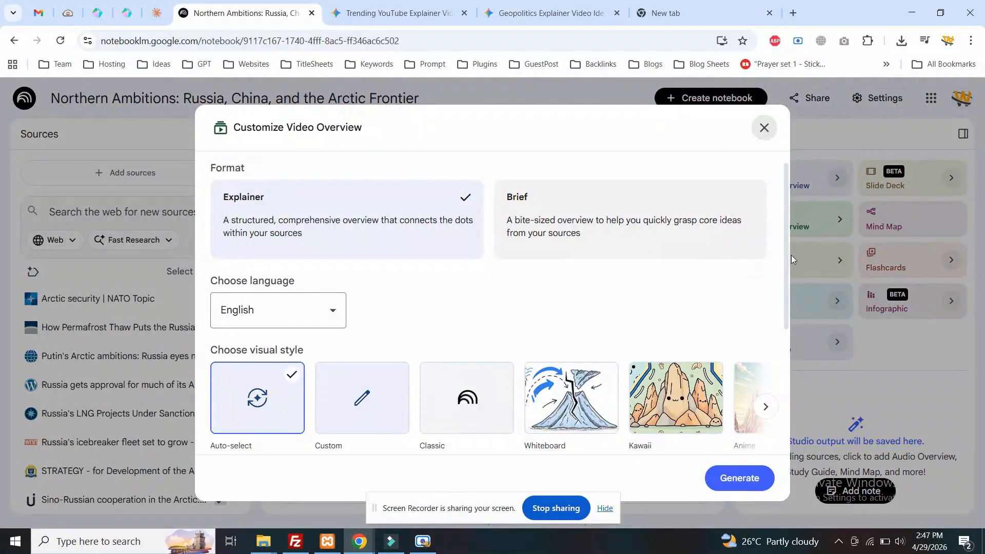
{"action": "left_click_drag", "start_coordinate": [787, 256], "coordinate": [786, 299]}
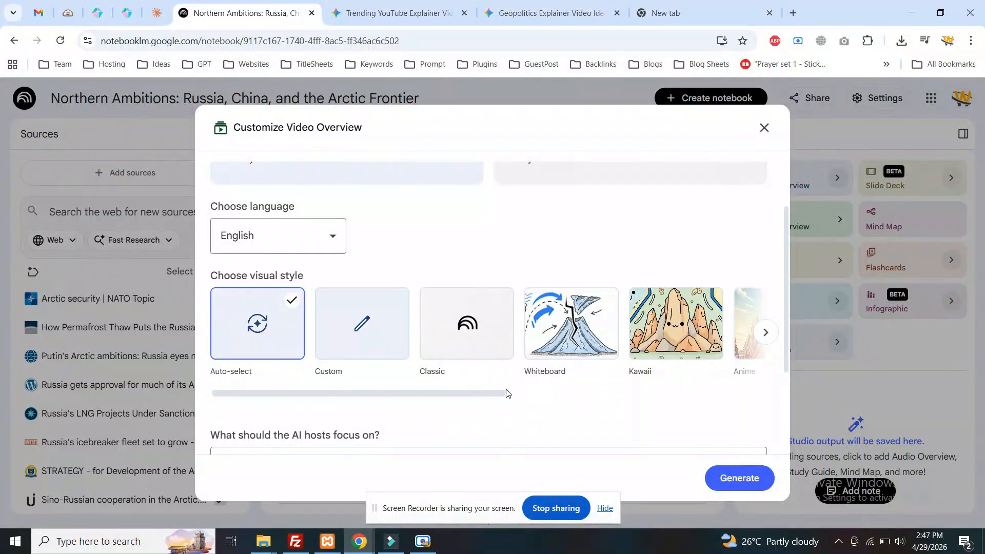
{"action": "left_click_drag", "start_coordinate": [497, 398], "coordinate": [593, 421]}
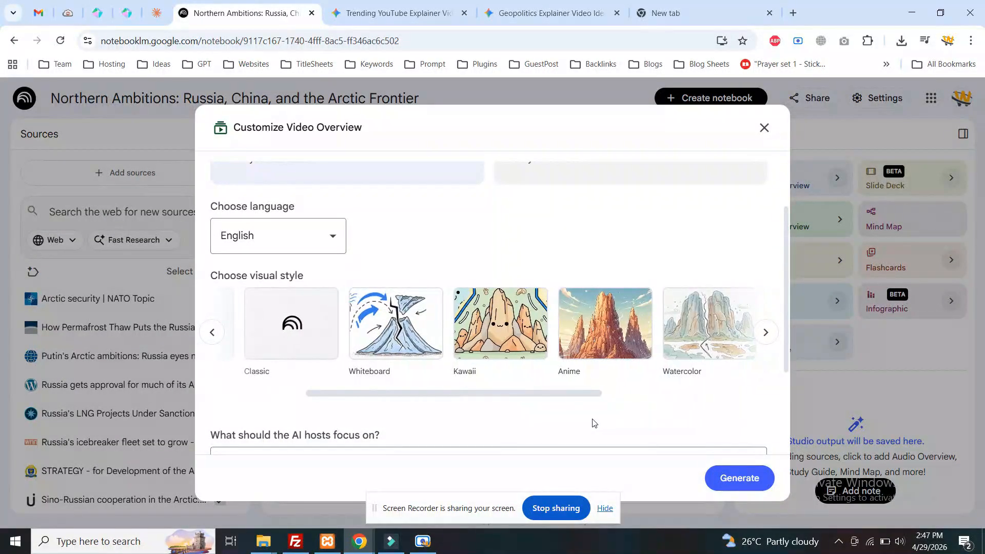
{"action": "left_click", "coordinate": [605, 347]}
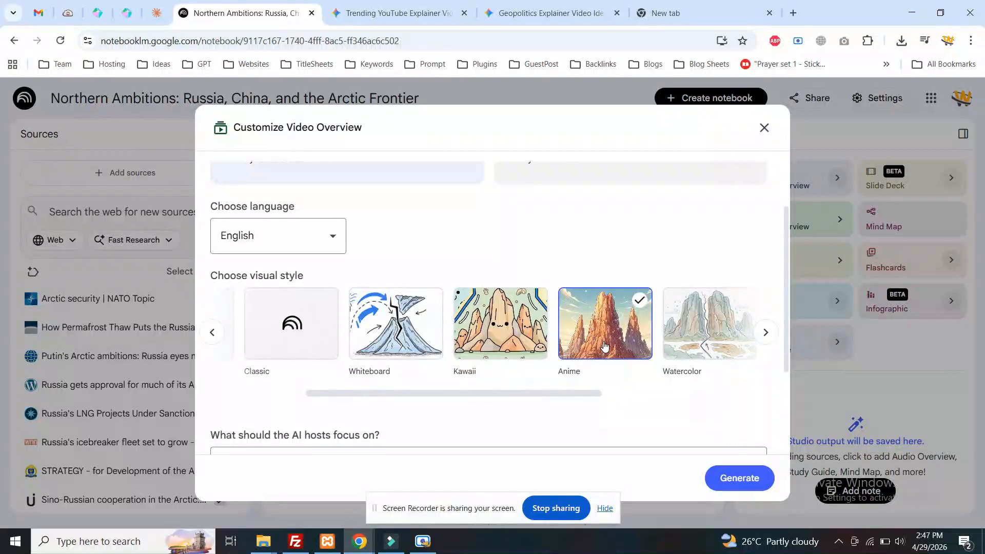
{"action": "left_click_drag", "start_coordinate": [787, 354], "coordinate": [785, 402]}
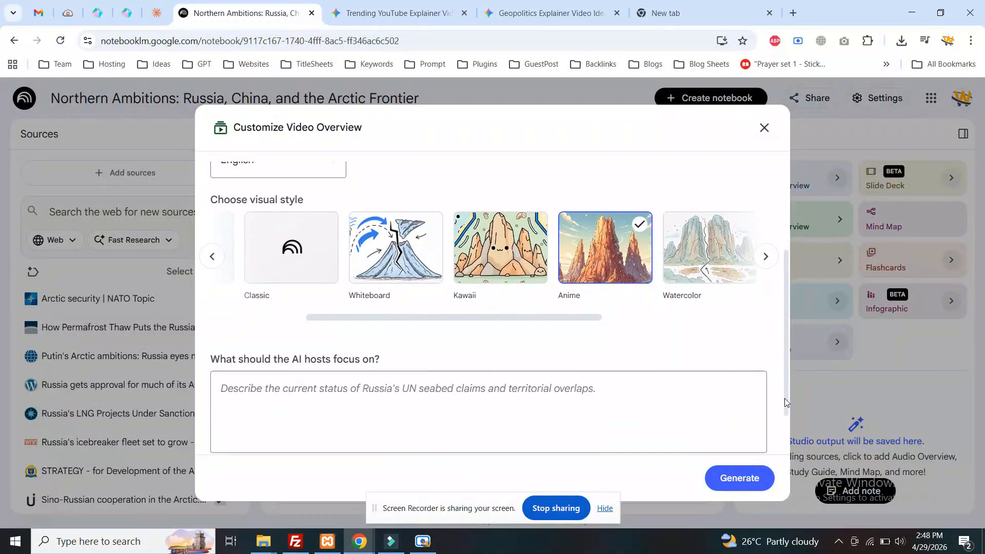
{"action": "left_click", "coordinate": [734, 476]}
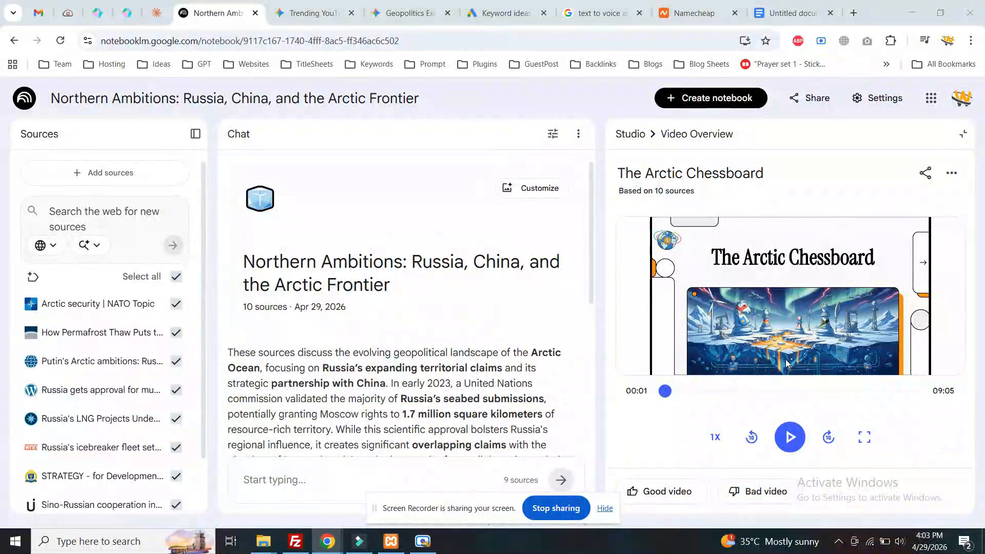
Play the generated video overview in full screen
{"action": "left_click", "coordinate": [791, 438]}
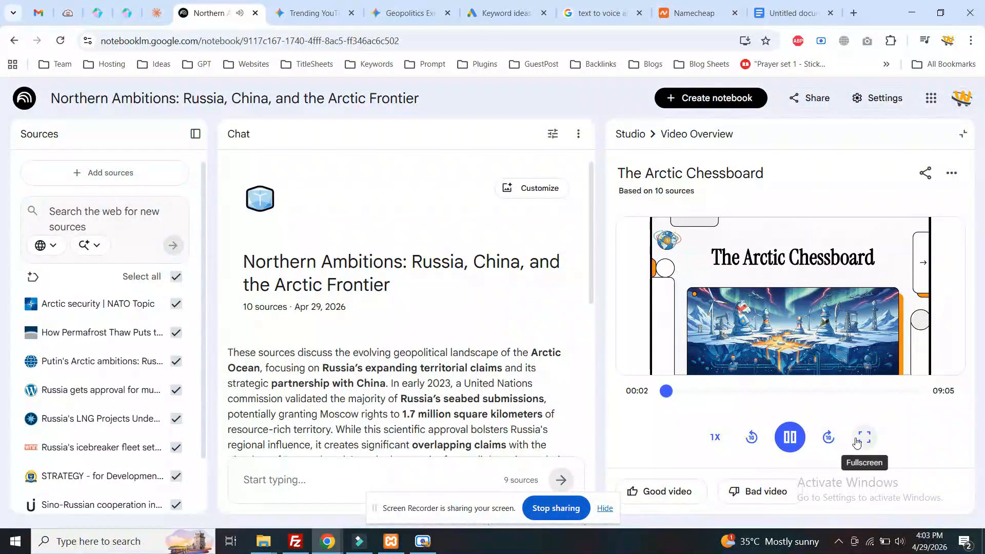
{"action": "left_click", "coordinate": [865, 437]}
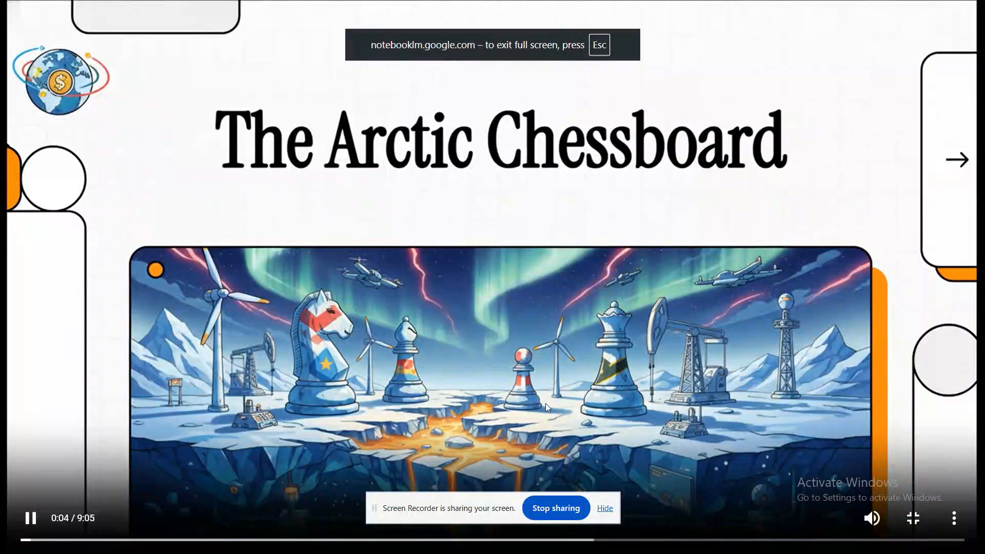